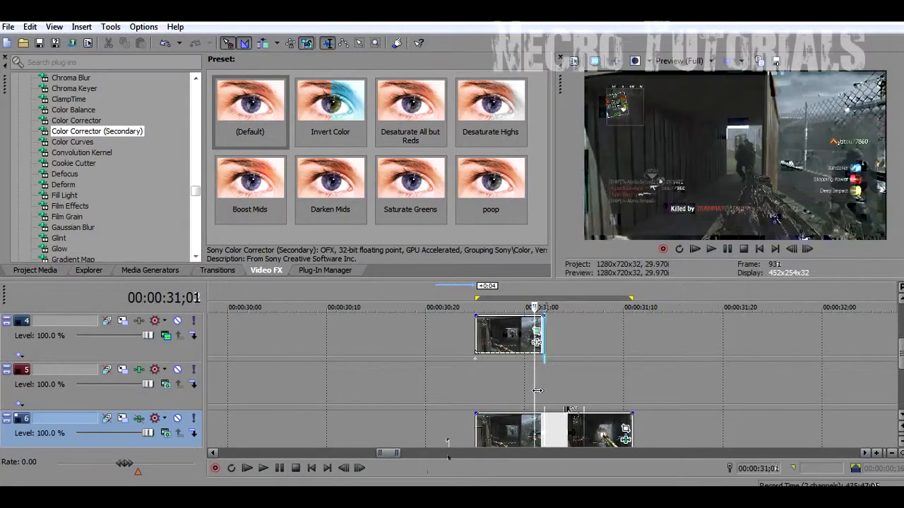
Scrub the playhead to 30;27 and play that section twice, ending near 31;06
{"action": "left_click", "coordinate": [615, 377]}
{"action": "left_click_drag", "start_coordinate": [618, 376], "coordinate": [497, 375]}
{"action": "key", "text": "space"}
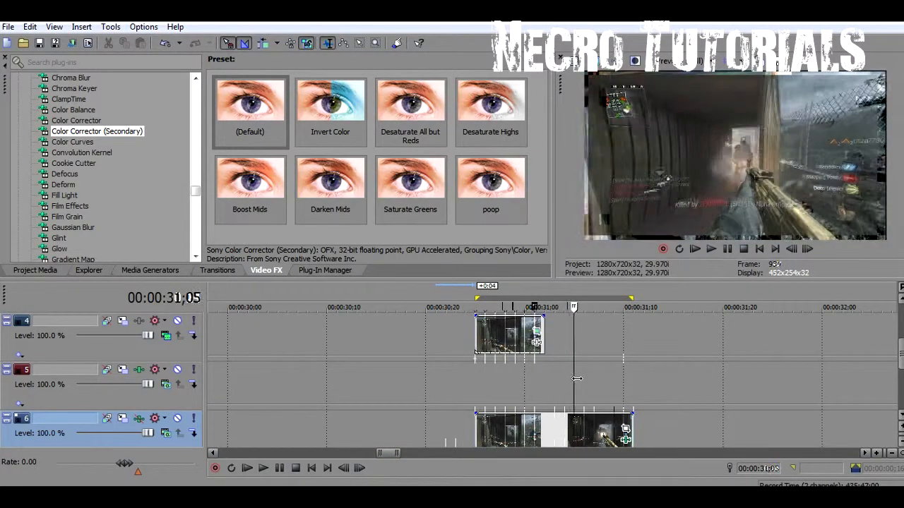
{"action": "key", "text": "space"}
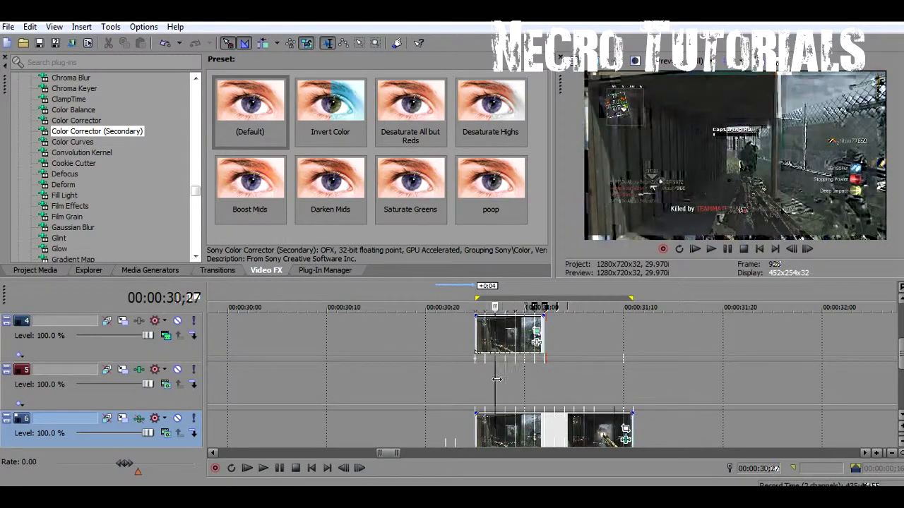
{"action": "left_click_drag", "start_coordinate": [497, 376], "coordinate": [554, 378]}
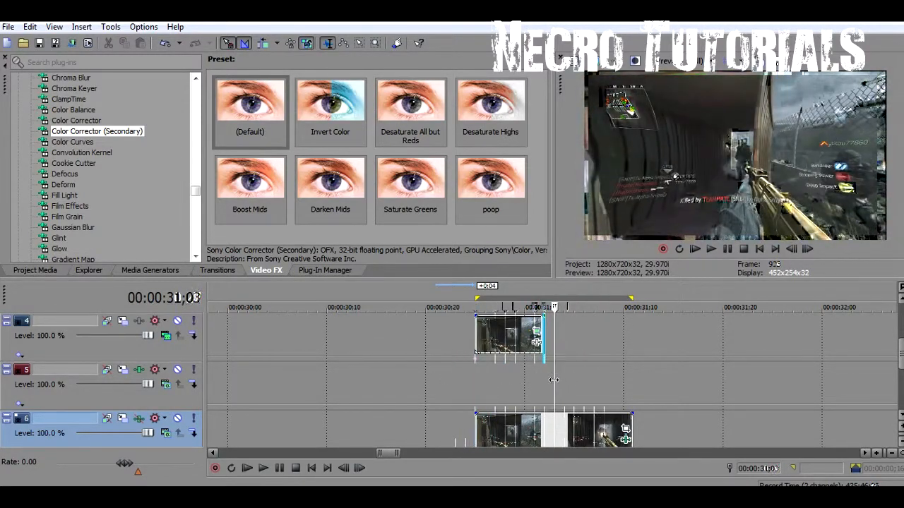
Move Color Curves ahead of Color Corrector in the clip's effect chain and show the Color Curves presets
{"action": "left_click", "coordinate": [626, 439]}
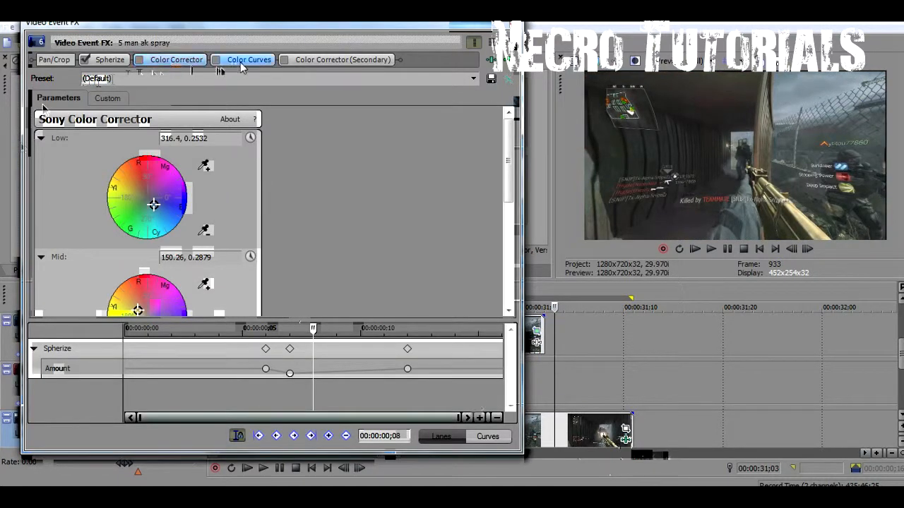
{"action": "left_click_drag", "start_coordinate": [268, 62], "coordinate": [170, 68]}
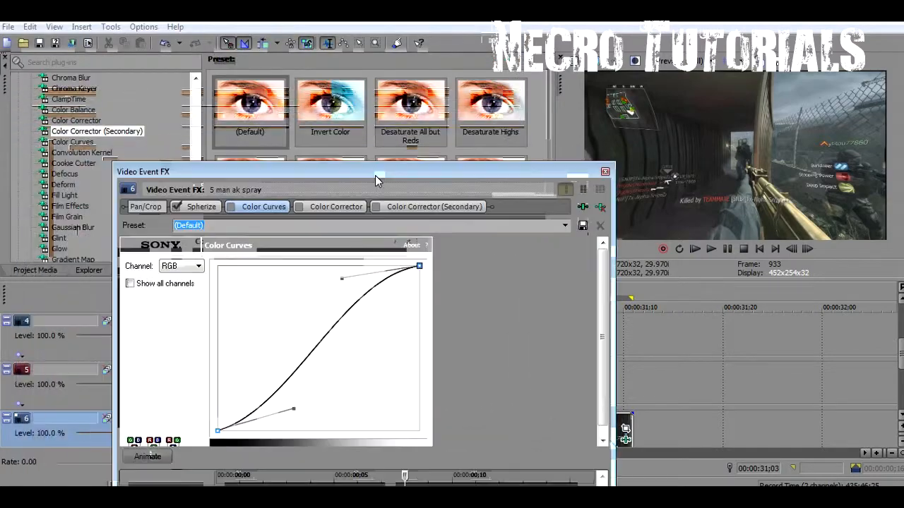
{"action": "left_click_drag", "start_coordinate": [378, 180], "coordinate": [305, 118]}
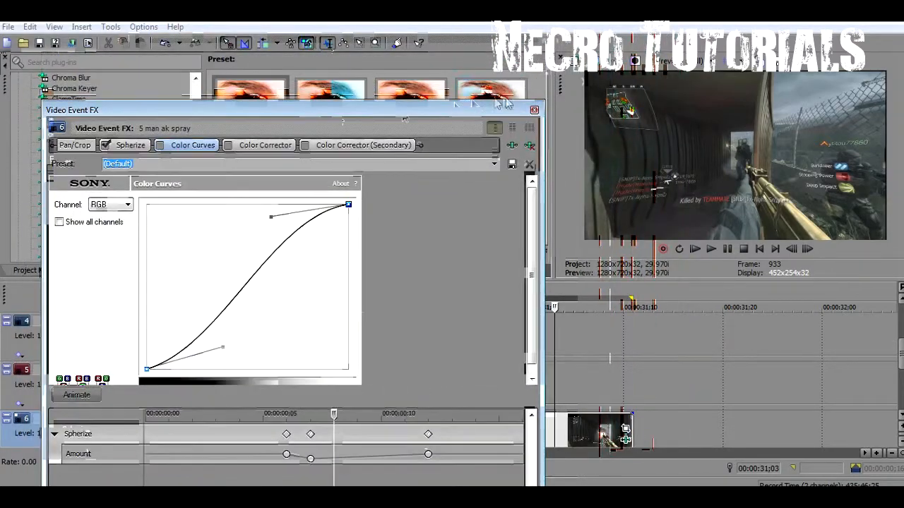
{"action": "left_click", "coordinate": [534, 111]}
{"action": "left_click", "coordinate": [72, 142]}
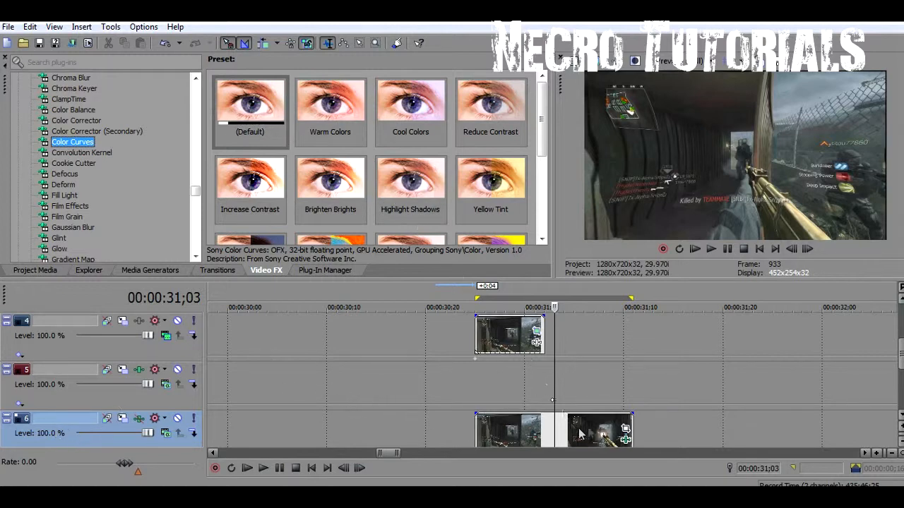
Bend the RGB curve into an S-shape, pulling the low end down and lifting the upper part
{"action": "left_click", "coordinate": [625, 439]}
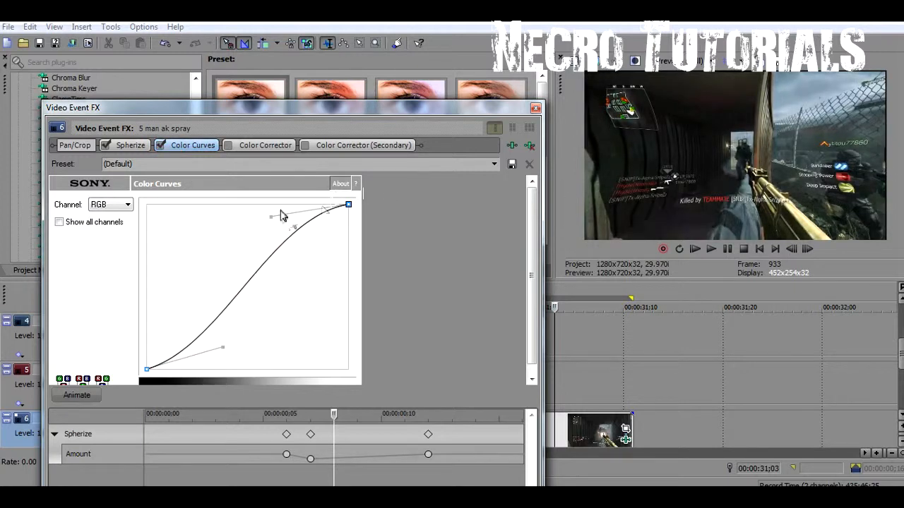
{"action": "mouse_move", "coordinate": [271, 214]}
{"action": "left_mouse_down"}
{"action": "mouse_move", "coordinate": [299, 240]}
{"action": "mouse_move", "coordinate": [276, 208]}
{"action": "mouse_move", "coordinate": [306, 280]}
{"action": "mouse_move", "coordinate": [327, 280]}
{"action": "mouse_move", "coordinate": [270, 218]}
{"action": "mouse_move", "coordinate": [280, 224]}
{"action": "left_mouse_up"}
{"action": "left_click_drag", "start_coordinate": [216, 349], "coordinate": [208, 309]}
{"action": "left_click_drag", "start_coordinate": [281, 223], "coordinate": [292, 252]}
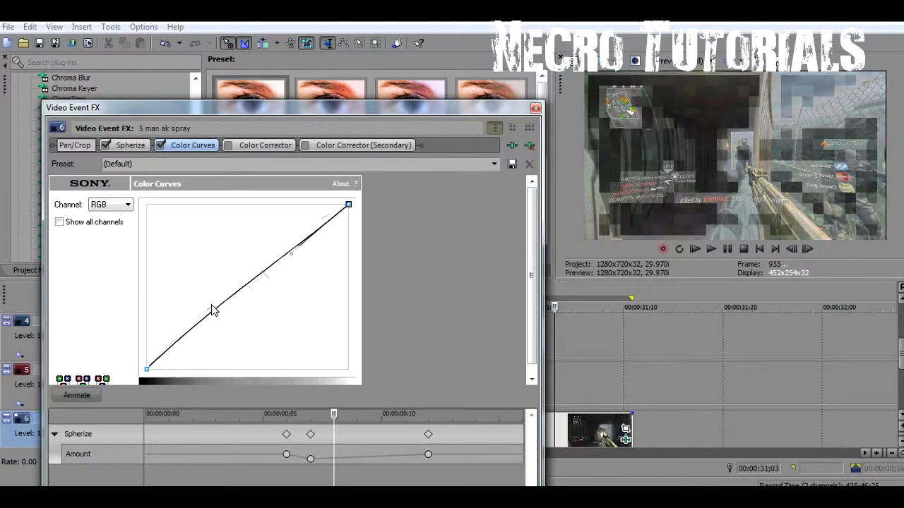
{"action": "mouse_move", "coordinate": [209, 316]}
{"action": "left_mouse_down"}
{"action": "mouse_move", "coordinate": [209, 306]}
{"action": "mouse_move", "coordinate": [216, 313]}
{"action": "left_mouse_up"}
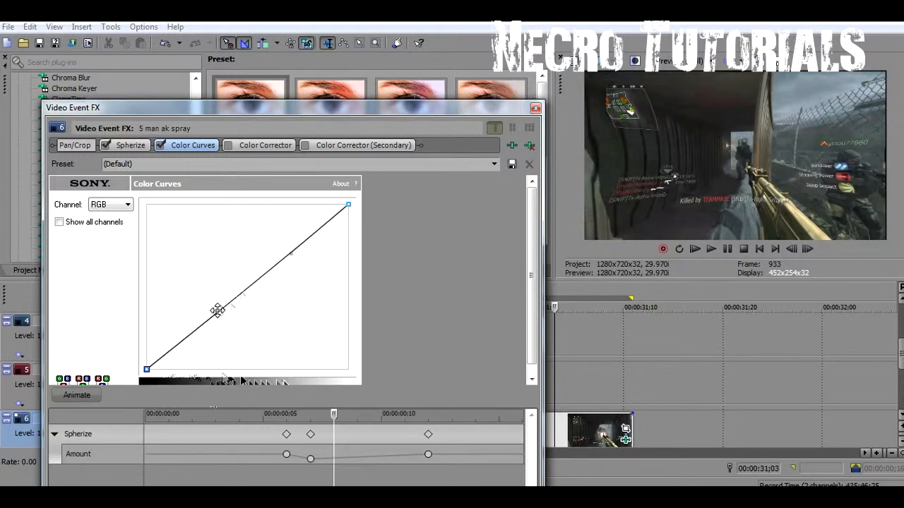
{"action": "left_click_drag", "start_coordinate": [212, 315], "coordinate": [223, 342]}
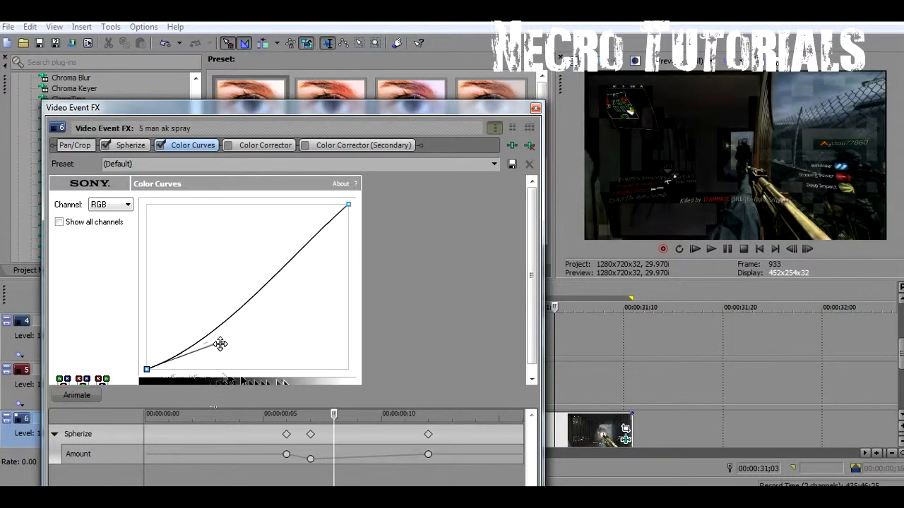
{"action": "left_click_drag", "start_coordinate": [292, 252], "coordinate": [264, 206]}
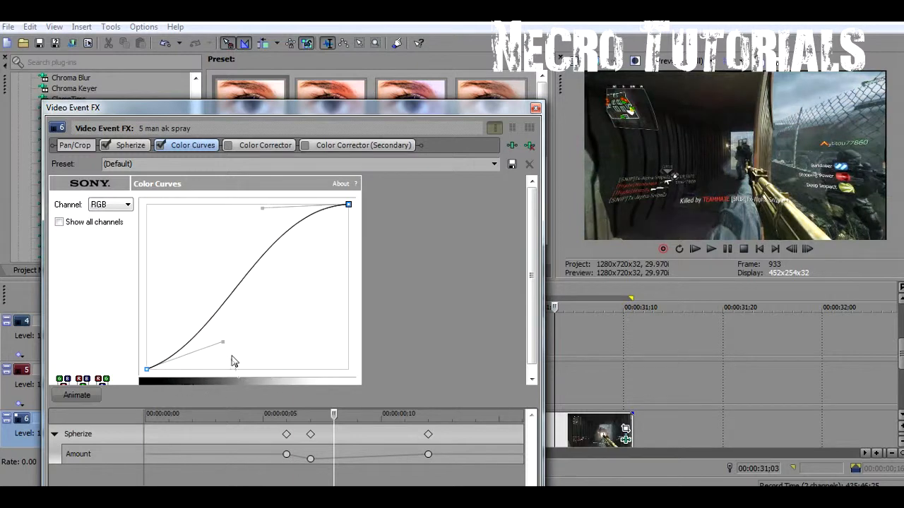
{"action": "mouse_move", "coordinate": [224, 342]}
{"action": "left_mouse_down"}
{"action": "mouse_move", "coordinate": [246, 349]}
{"action": "mouse_move", "coordinate": [232, 345]}
{"action": "left_mouse_up"}
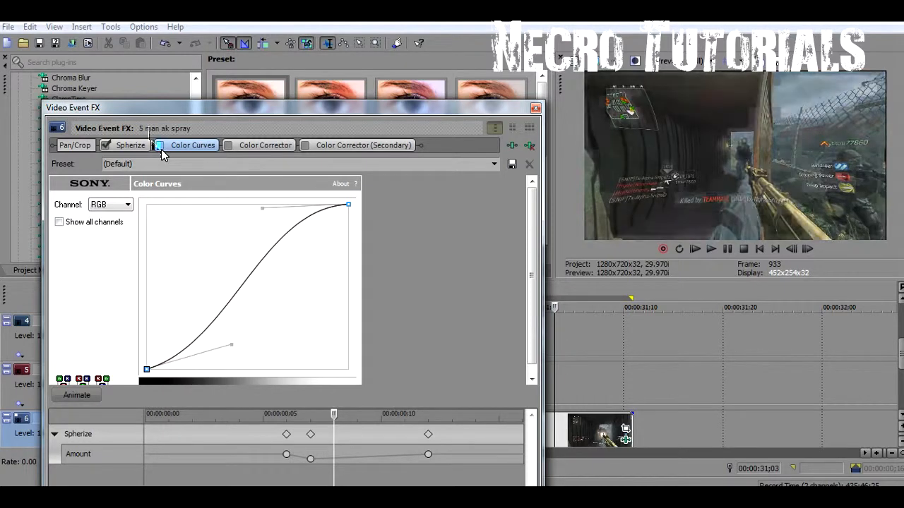
Compare Color Curves on and off, then set the Color Corrector's Mid wheel to 142.7, 0.4191
{"action": "left_click", "coordinate": [160, 145]}
{"action": "left_click", "coordinate": [161, 146]}
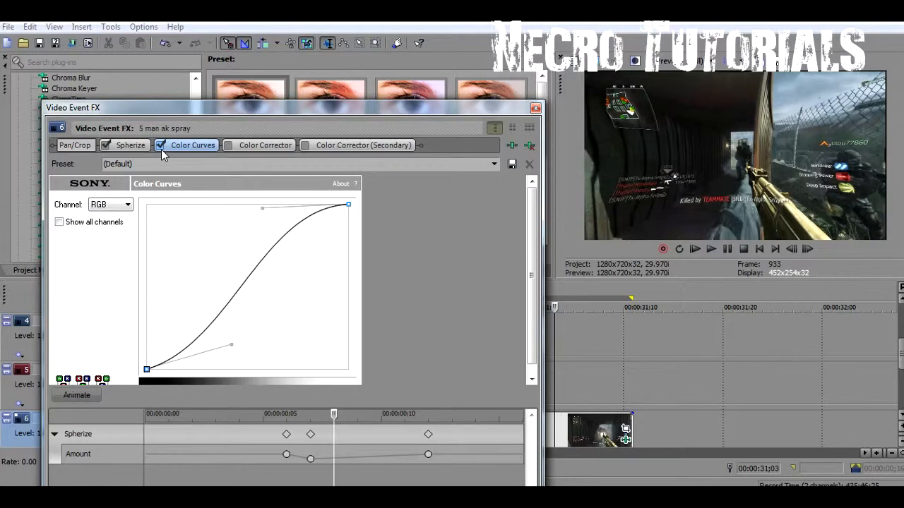
{"action": "left_click", "coordinate": [286, 145]}
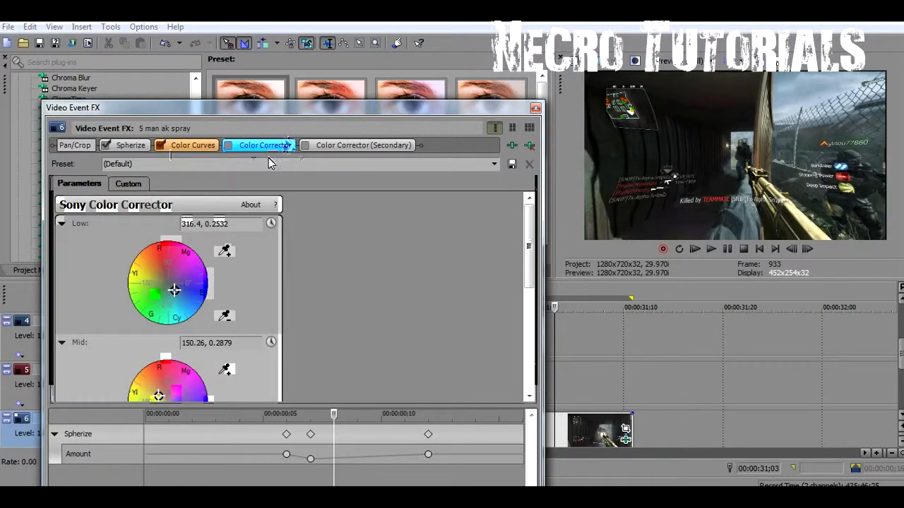
{"action": "left_click_drag", "start_coordinate": [304, 110], "coordinate": [299, 19]}
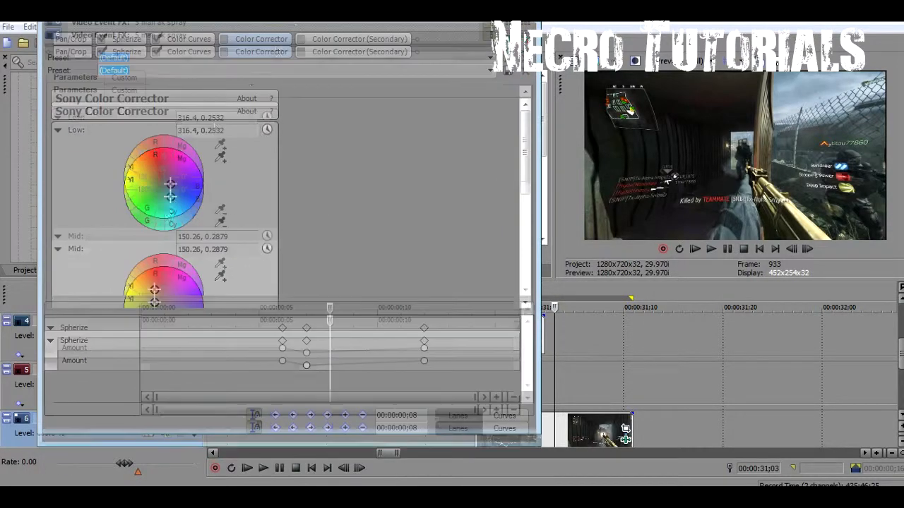
{"action": "left_click_drag", "start_coordinate": [524, 157], "coordinate": [524, 197]}
{"action": "left_click", "coordinate": [154, 189]}
{"action": "left_click_drag", "start_coordinate": [154, 189], "coordinate": [151, 191]}
{"action": "left_click_drag", "start_coordinate": [524, 199], "coordinate": [531, 208]}
{"action": "left_click_drag", "start_coordinate": [157, 235], "coordinate": [161, 238]}
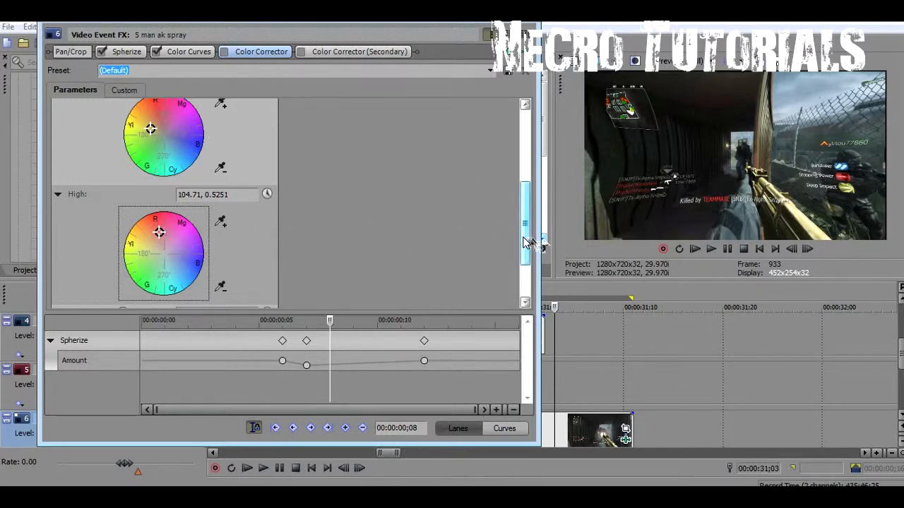
{"action": "left_click_drag", "start_coordinate": [526, 242], "coordinate": [526, 195]}
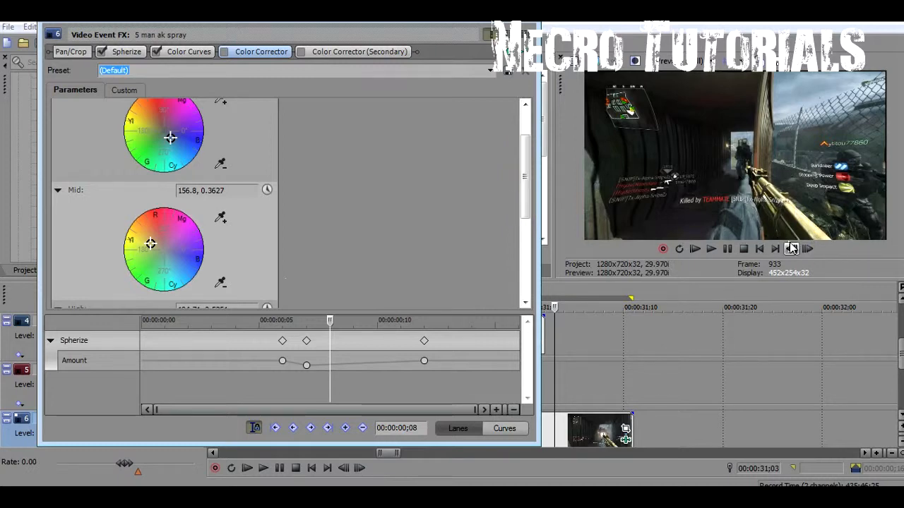
{"action": "left_click", "coordinate": [153, 242]}
{"action": "left_click_drag", "start_coordinate": [154, 241], "coordinate": [151, 242]}
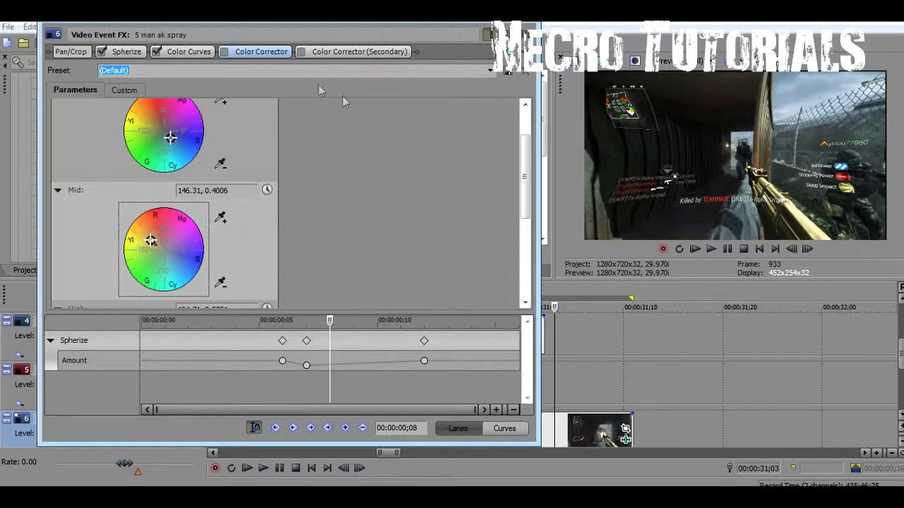
Enable Color Corrector, shift the High wheel toward magenta (62.3, 0.4303), and toggle it to compare
{"action": "left_click", "coordinate": [224, 52]}
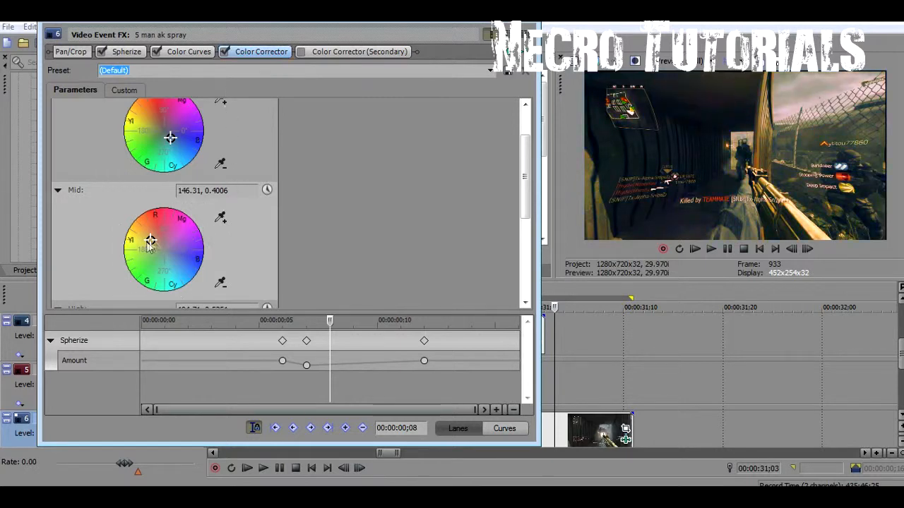
{"action": "left_click_drag", "start_coordinate": [525, 197], "coordinate": [514, 252]}
{"action": "left_click_drag", "start_coordinate": [159, 213], "coordinate": [174, 222]}
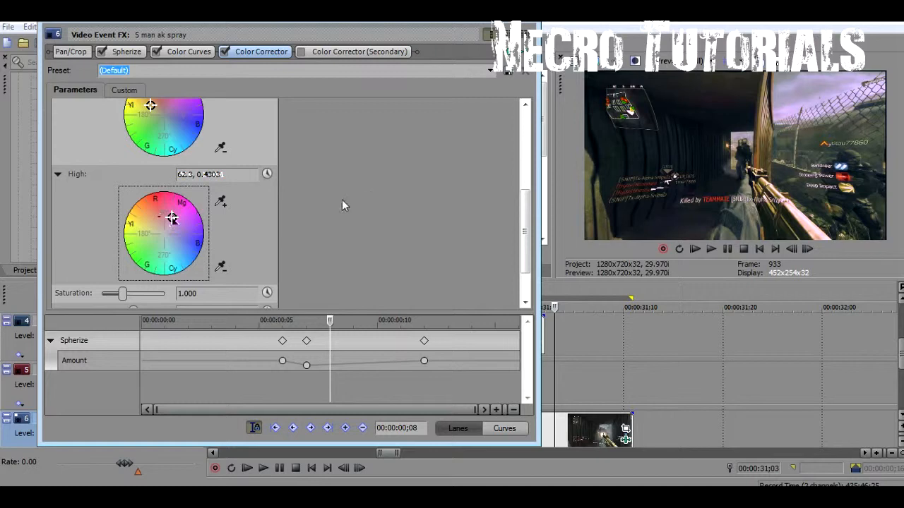
{"action": "left_click", "coordinate": [226, 55]}
{"action": "left_click", "coordinate": [226, 55]}
{"action": "left_click", "coordinate": [226, 55]}
{"action": "left_click", "coordinate": [226, 56]}
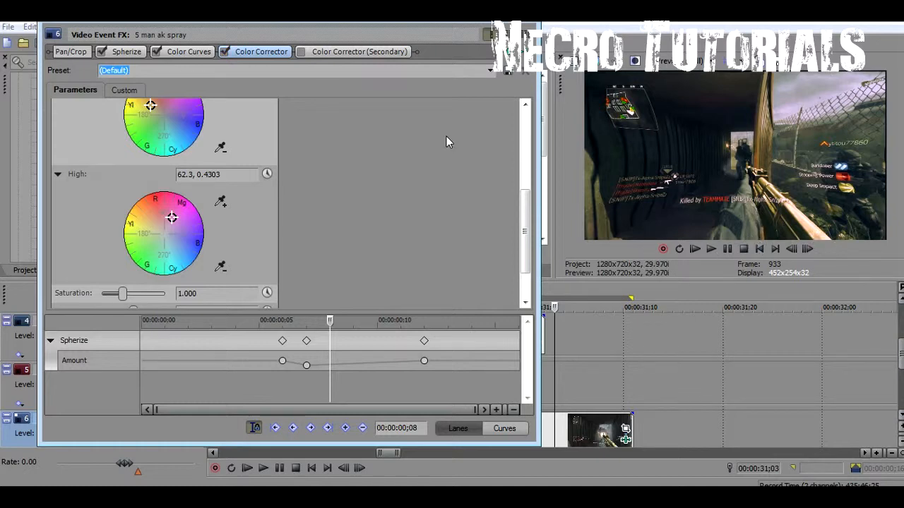
Enable the Color Corrector (Secondary) and test the Rotate hue and Alpha sliders
{"action": "left_click", "coordinate": [322, 53]}
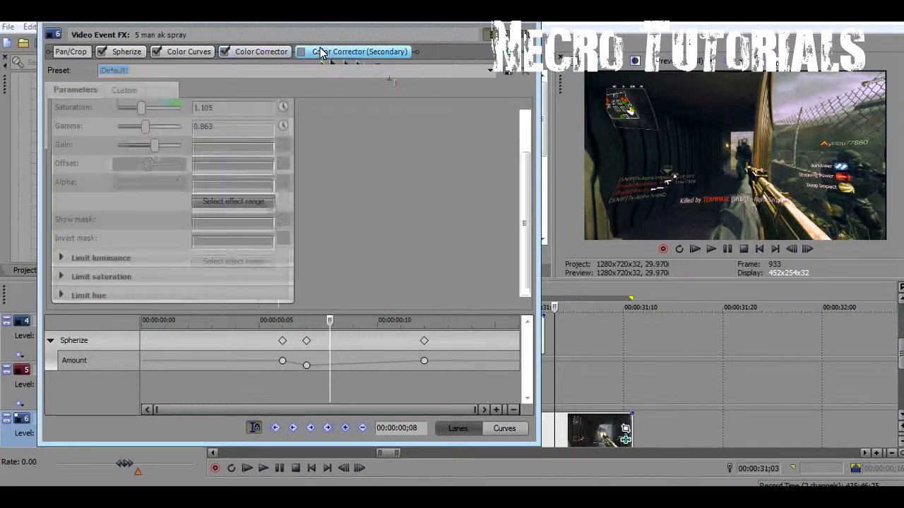
{"action": "left_click_drag", "start_coordinate": [528, 200], "coordinate": [531, 157]}
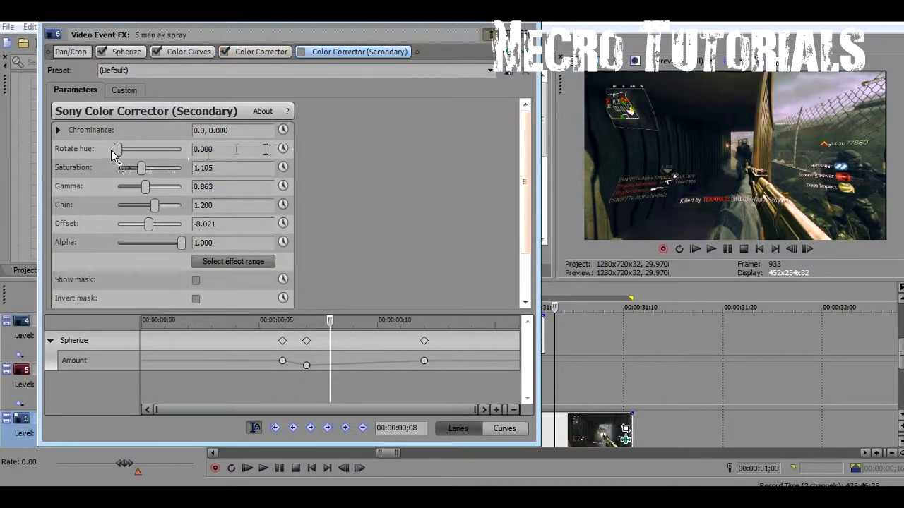
{"action": "mouse_move", "coordinate": [119, 150]}
{"action": "left_mouse_down"}
{"action": "mouse_move", "coordinate": [180, 157]}
{"action": "mouse_move", "coordinate": [119, 151]}
{"action": "left_mouse_up"}
{"action": "left_click", "coordinate": [300, 51]}
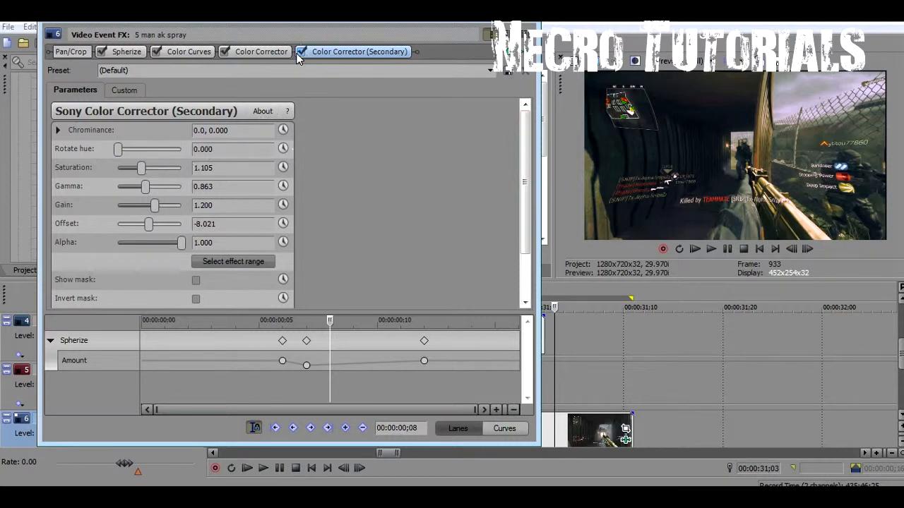
{"action": "left_click_drag", "start_coordinate": [124, 155], "coordinate": [62, 171]}
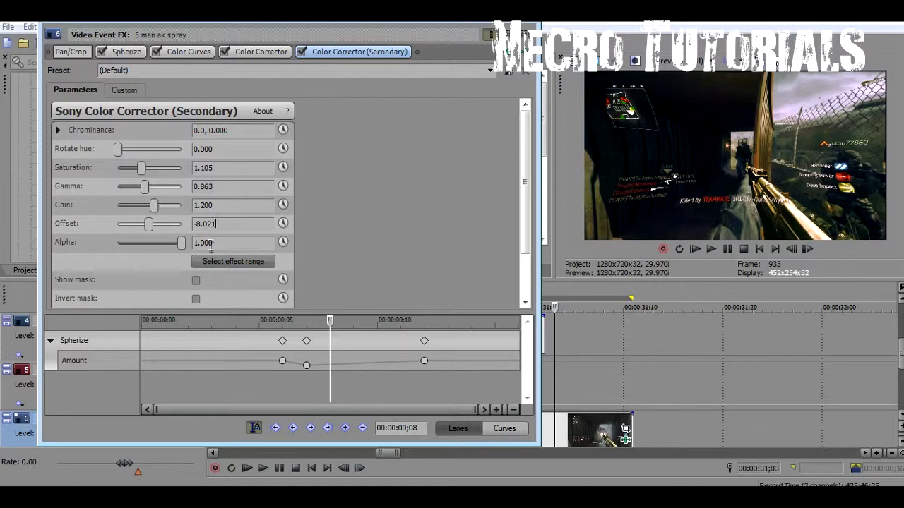
{"action": "left_click_drag", "start_coordinate": [182, 247], "coordinate": [216, 252]}
Set the secondary corrector's gain to 1.260, saturation to 1.074 and gamma to 0.926
{"action": "mouse_move", "coordinate": [157, 204]}
{"action": "left_mouse_down"}
{"action": "mouse_move", "coordinate": [143, 204]}
{"action": "mouse_move", "coordinate": [159, 205]}
{"action": "left_mouse_up"}
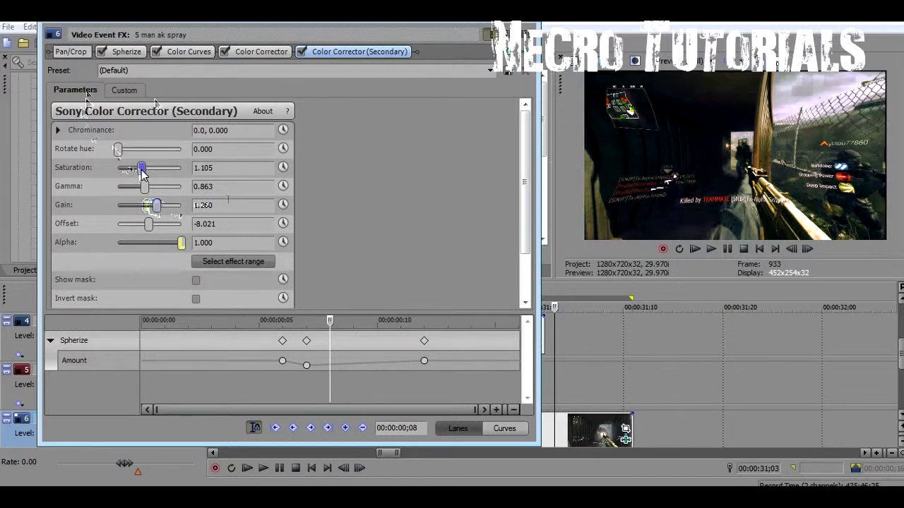
{"action": "left_click_drag", "start_coordinate": [141, 169], "coordinate": [142, 175]}
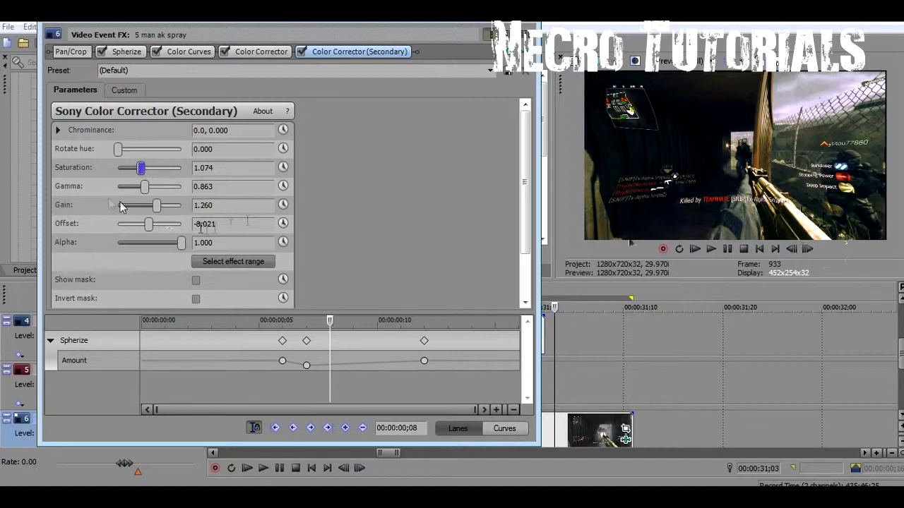
{"action": "mouse_move", "coordinate": [148, 188]}
{"action": "left_mouse_down"}
{"action": "mouse_move", "coordinate": [171, 190]}
{"action": "mouse_move", "coordinate": [148, 200]}
{"action": "left_mouse_up"}
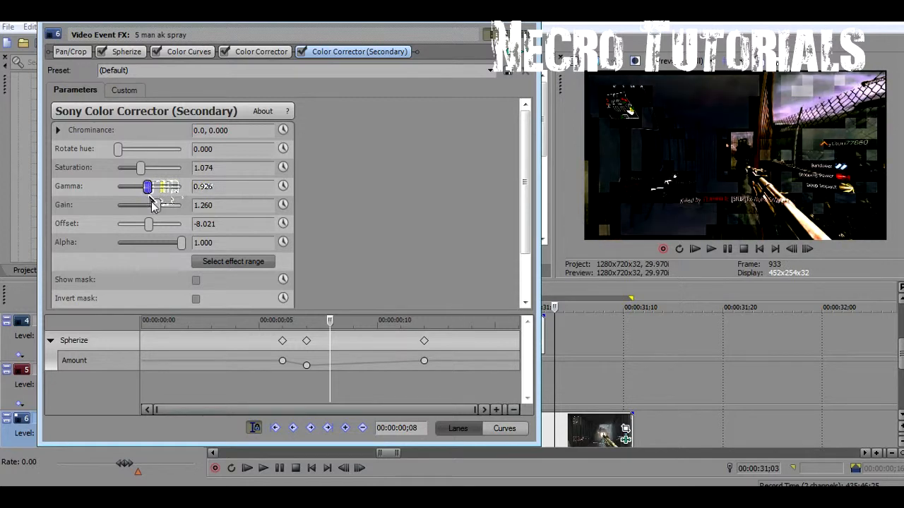
Toggle Color Curves, Color Corrector and Secondary off and back on to compare the grade
{"action": "left_click", "coordinate": [164, 55]}
{"action": "left_click", "coordinate": [225, 52]}
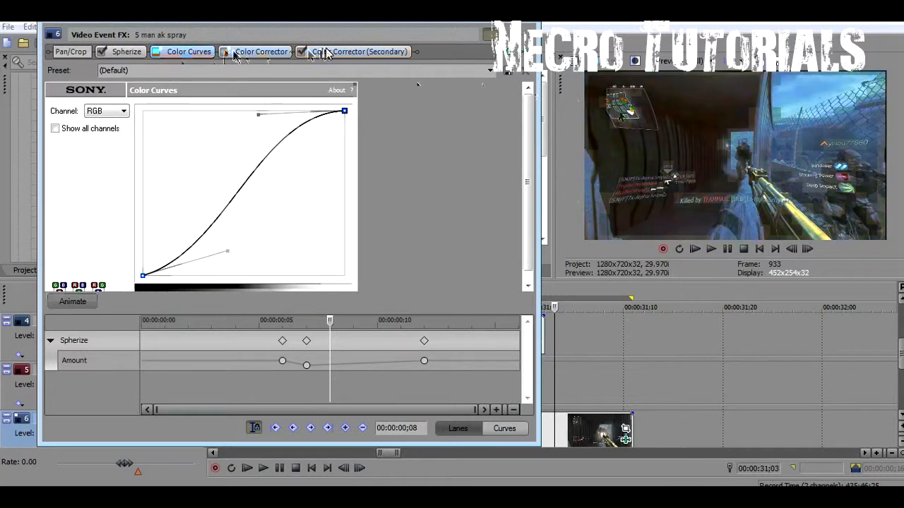
{"action": "left_click", "coordinate": [301, 51]}
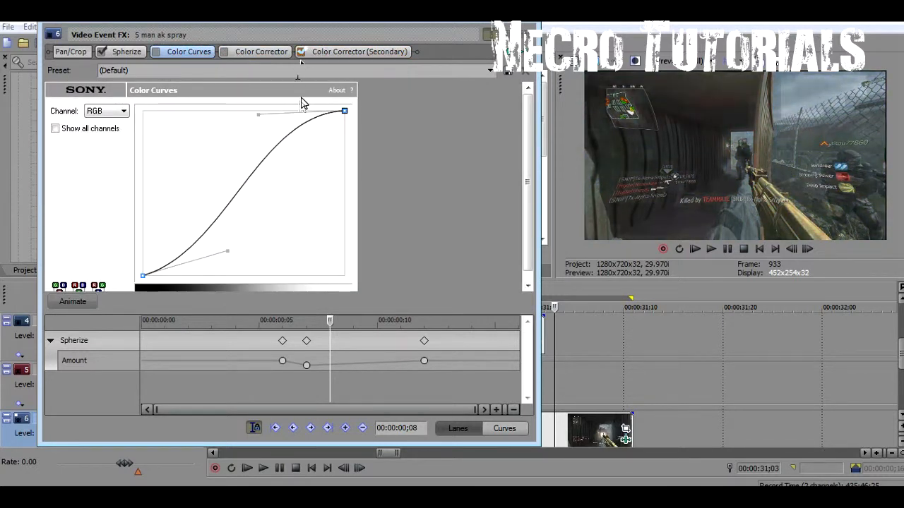
{"action": "left_click", "coordinate": [302, 52]}
{"action": "left_click", "coordinate": [224, 51]}
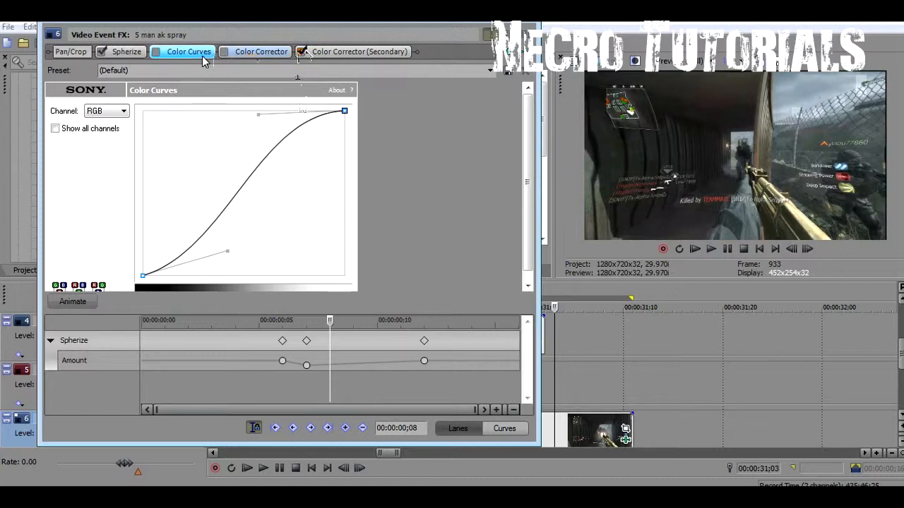
{"action": "left_click", "coordinate": [156, 52]}
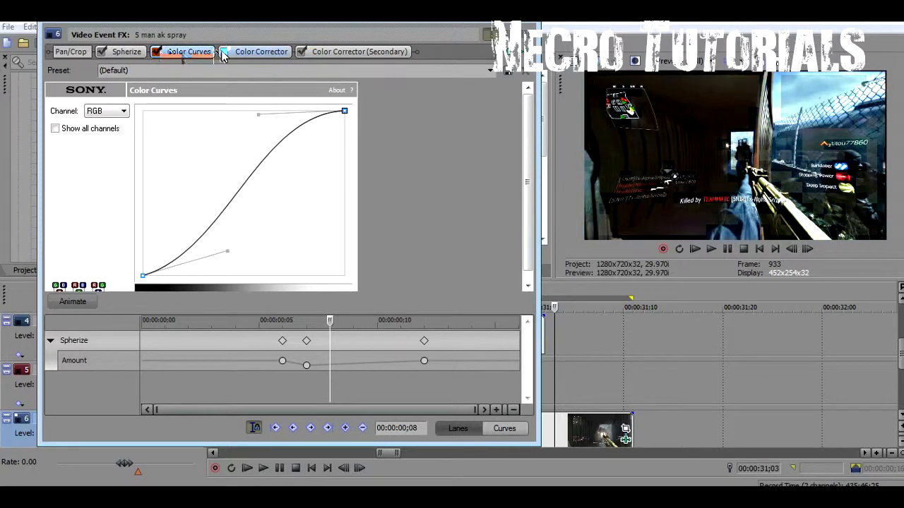
{"action": "left_click", "coordinate": [224, 52]}
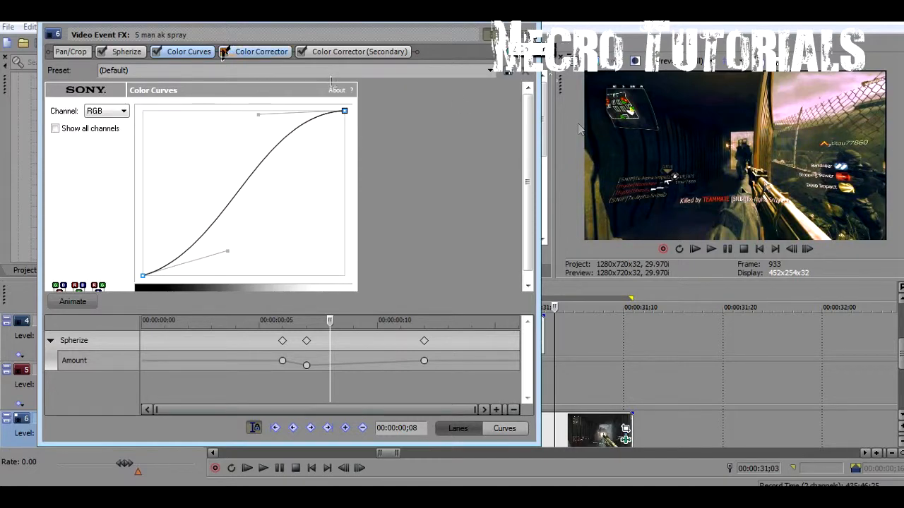
{"action": "left_click", "coordinate": [526, 27]}
{"action": "left_click_drag", "start_coordinate": [524, 44], "coordinate": [465, 169]}
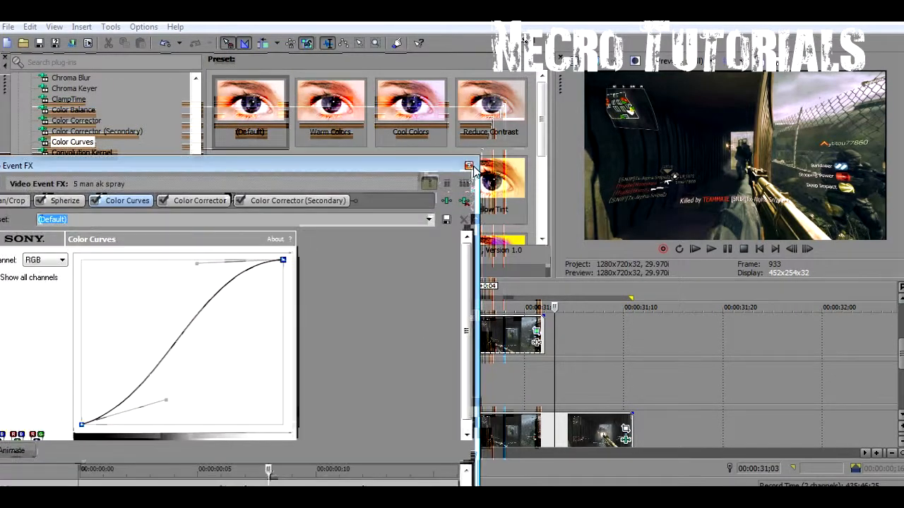
Close the effects window and play back the graded clip over 00:00:30;25 to 00:00:31;11
{"action": "left_click", "coordinate": [469, 166]}
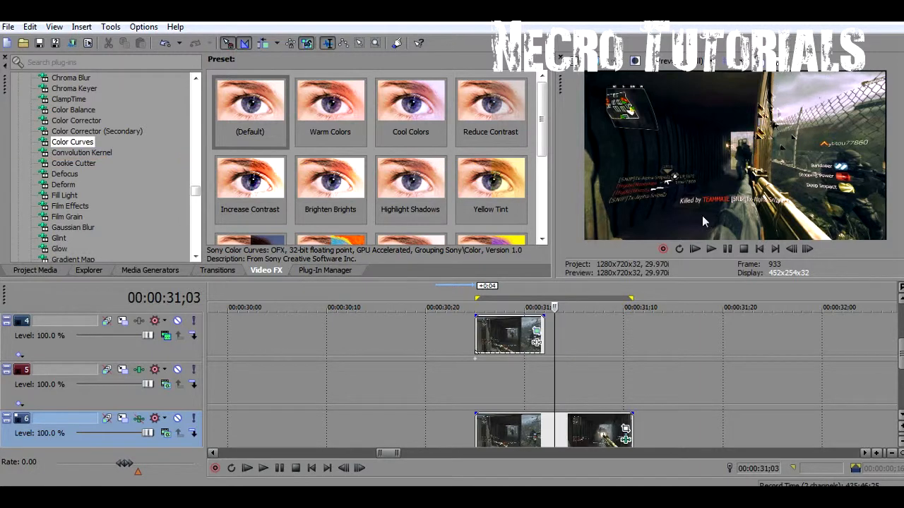
{"action": "left_click", "coordinate": [477, 374]}
{"action": "left_click_drag", "start_coordinate": [477, 378], "coordinate": [627, 380]}
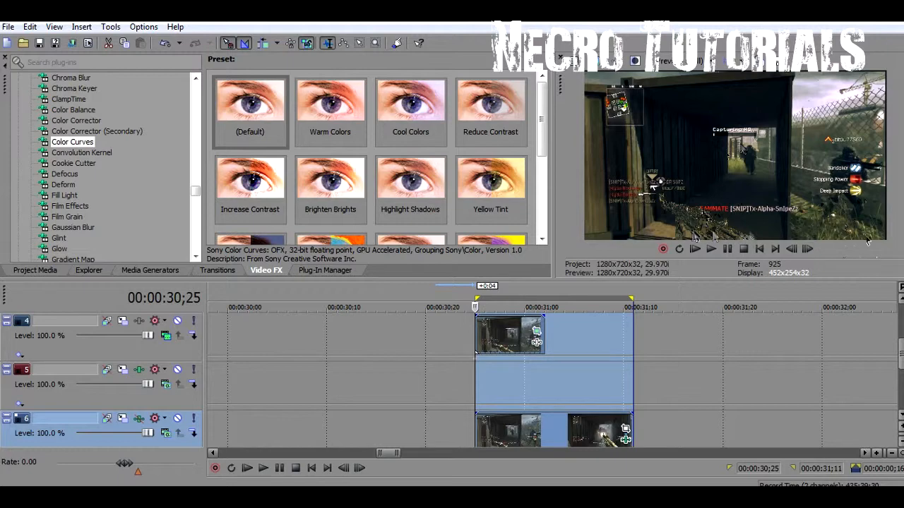
{"action": "key", "text": "space"}
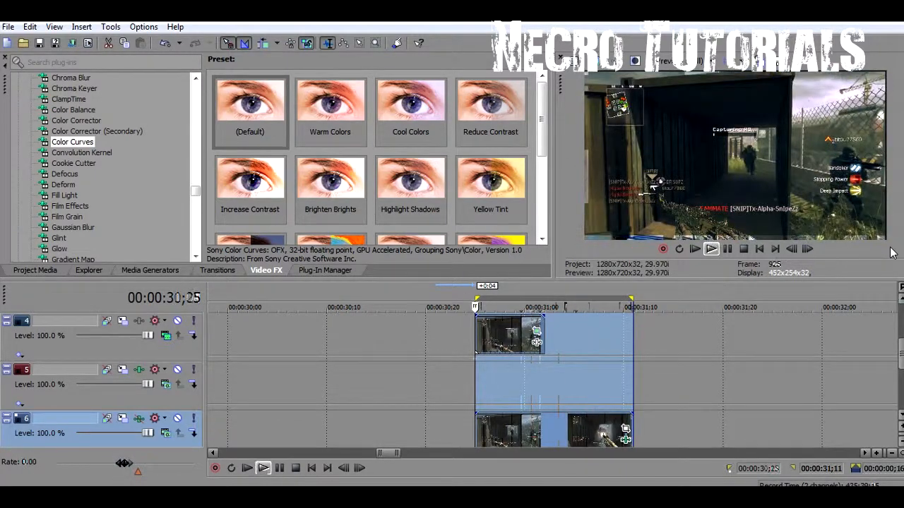
{"action": "key", "text": "space"}
{"action": "key", "text": "space"}
{"action": "key", "text": "space"}
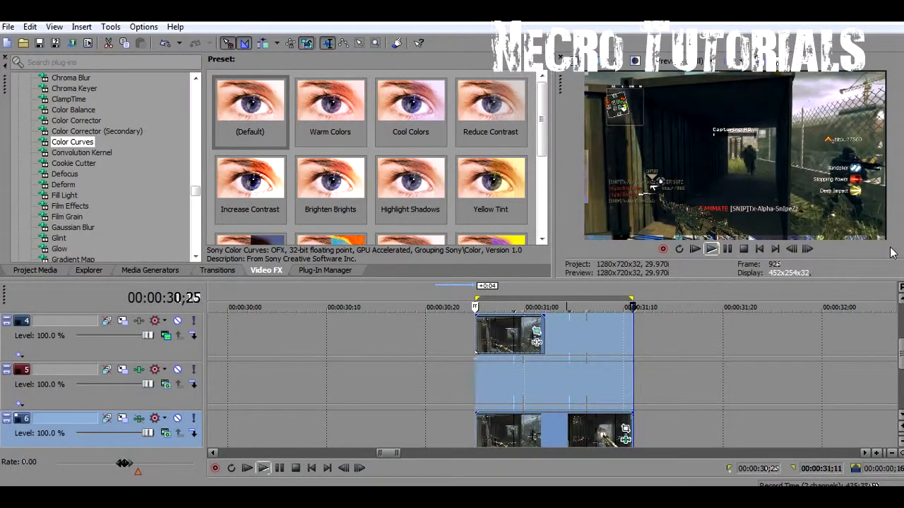